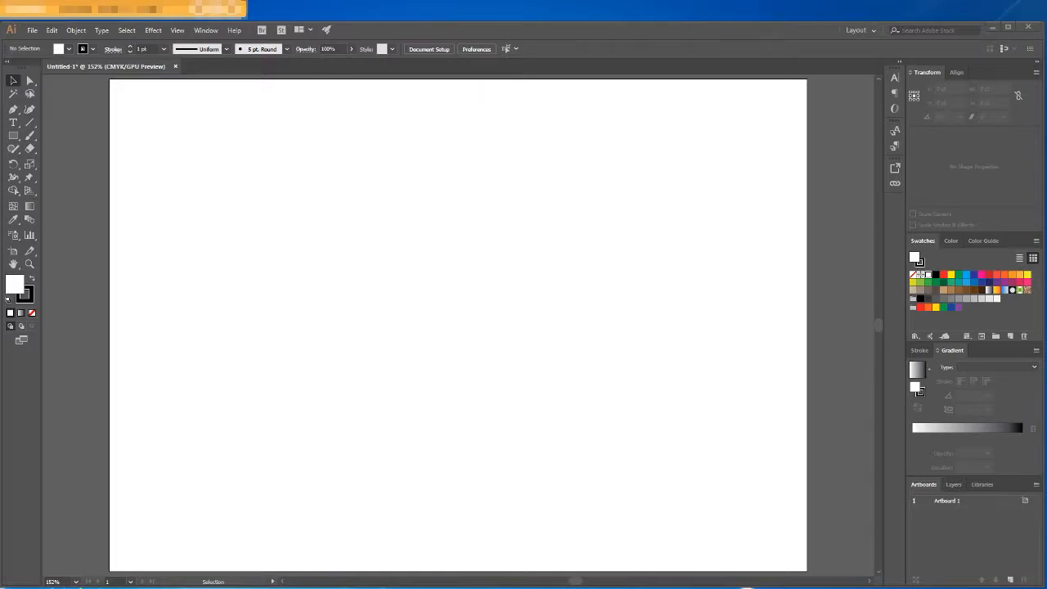
{"action": "left_click", "coordinate": [30, 165]}
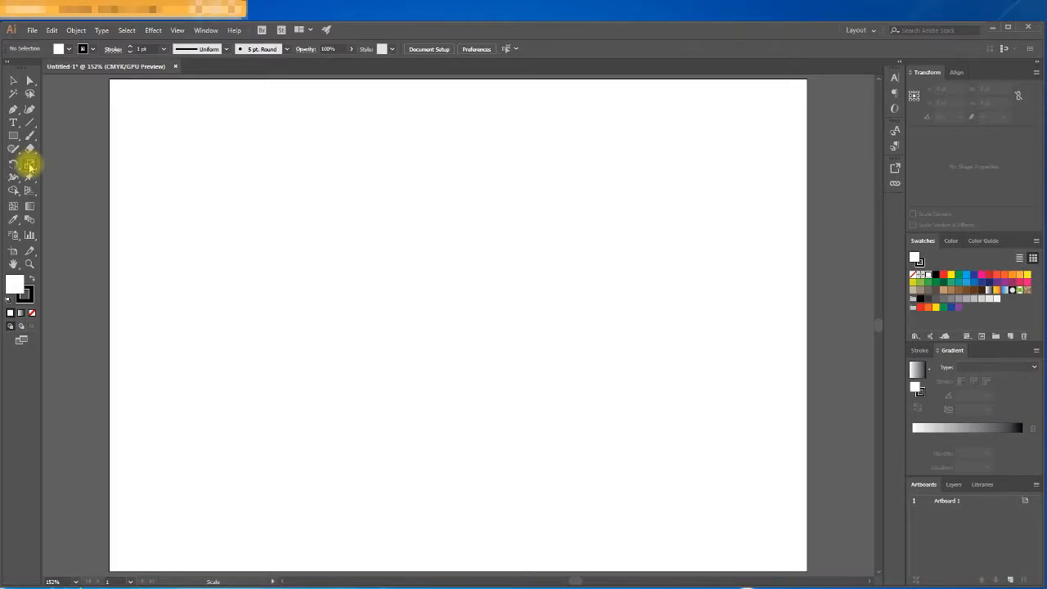
{"action": "left_click", "coordinate": [30, 166]}
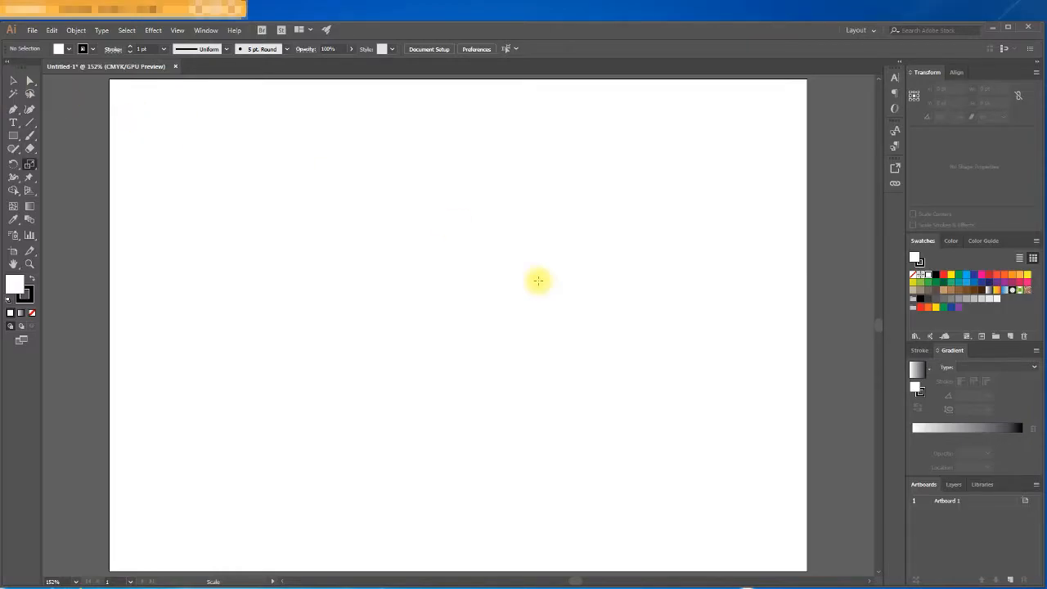
{"action": "key", "text": "v"}
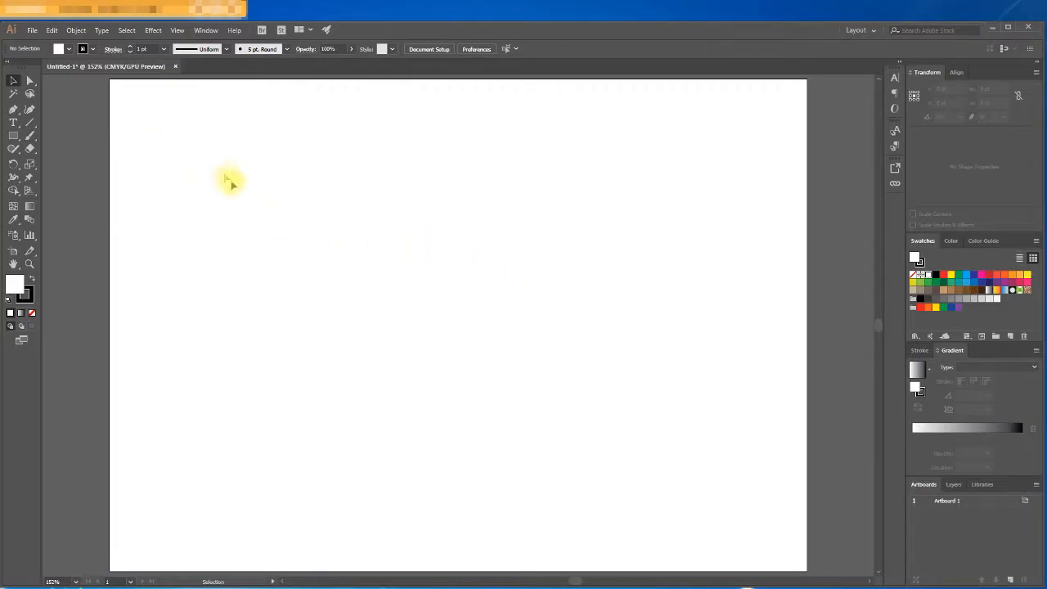
Step: Place the linked 2016 Toyota Camry image on the artboard and move it to about X 606 pt, Y 362 pt
{"action": "left_click", "coordinate": [32, 30]}
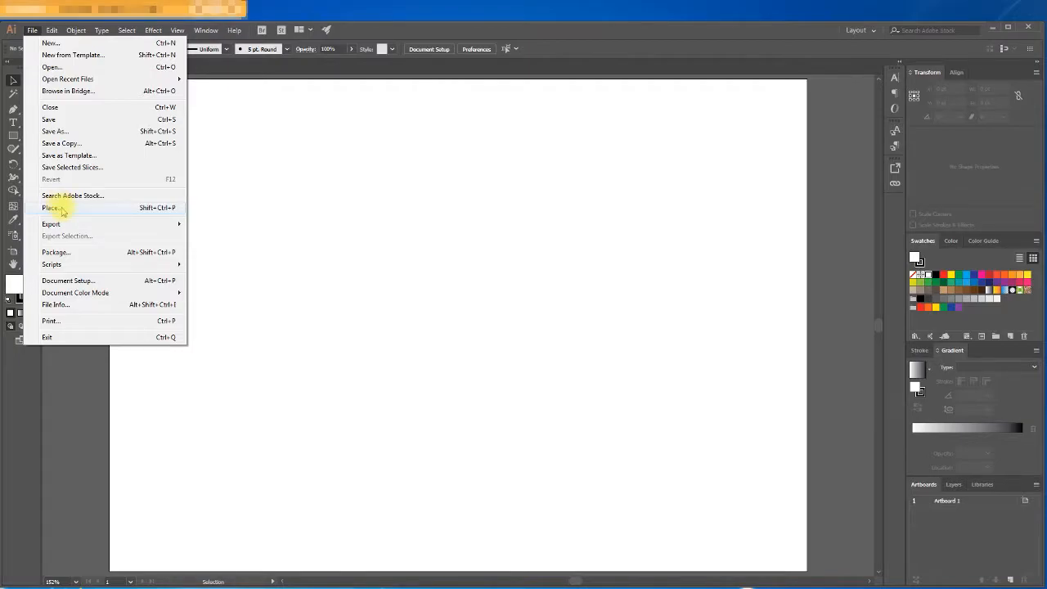
{"action": "left_click", "coordinate": [150, 208]}
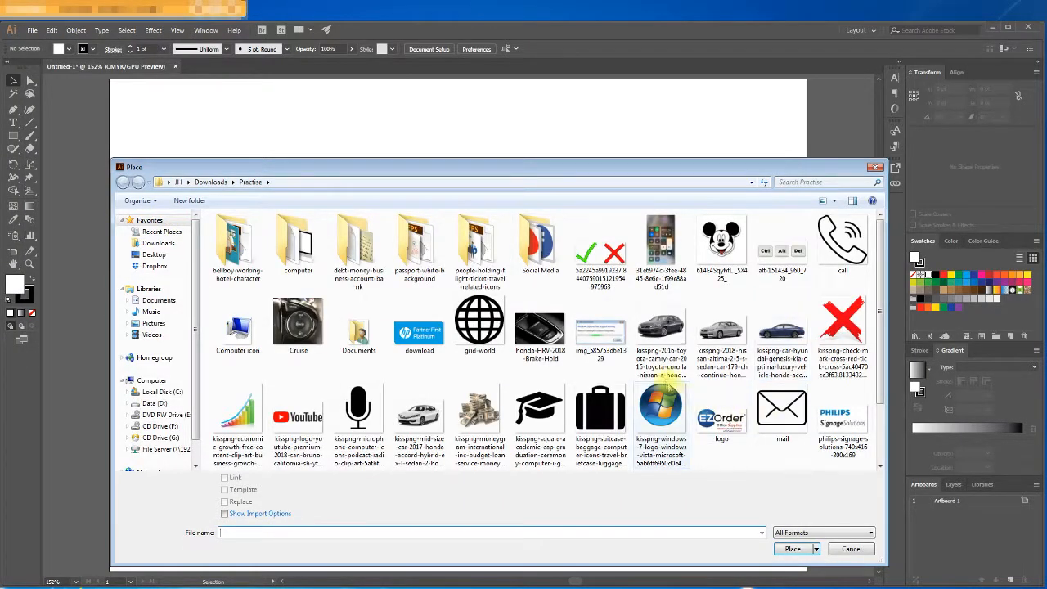
{"action": "left_click", "coordinate": [653, 331]}
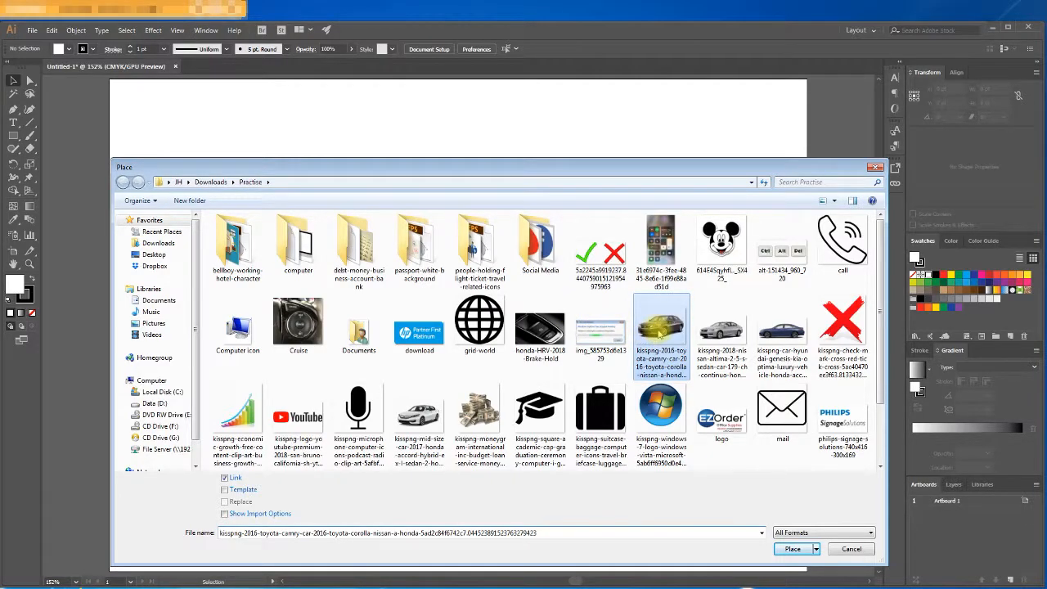
{"action": "left_click", "coordinate": [791, 550]}
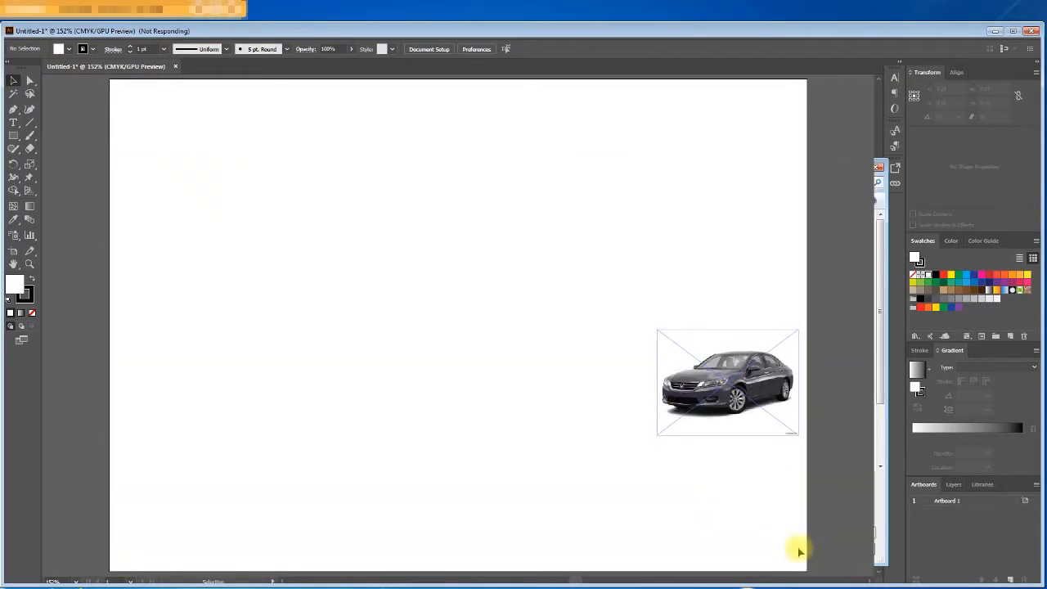
{"action": "left_click", "coordinate": [514, 378]}
{"action": "left_click", "coordinate": [690, 398]}
{"action": "left_click_drag", "start_coordinate": [708, 401], "coordinate": [592, 396]}
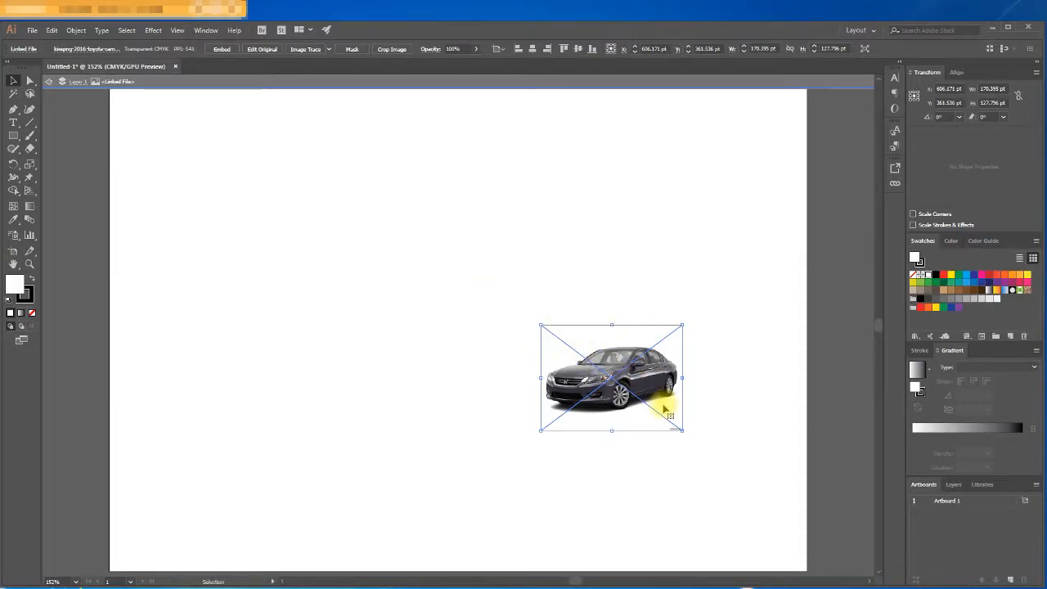
{"action": "left_click", "coordinate": [310, 223]}
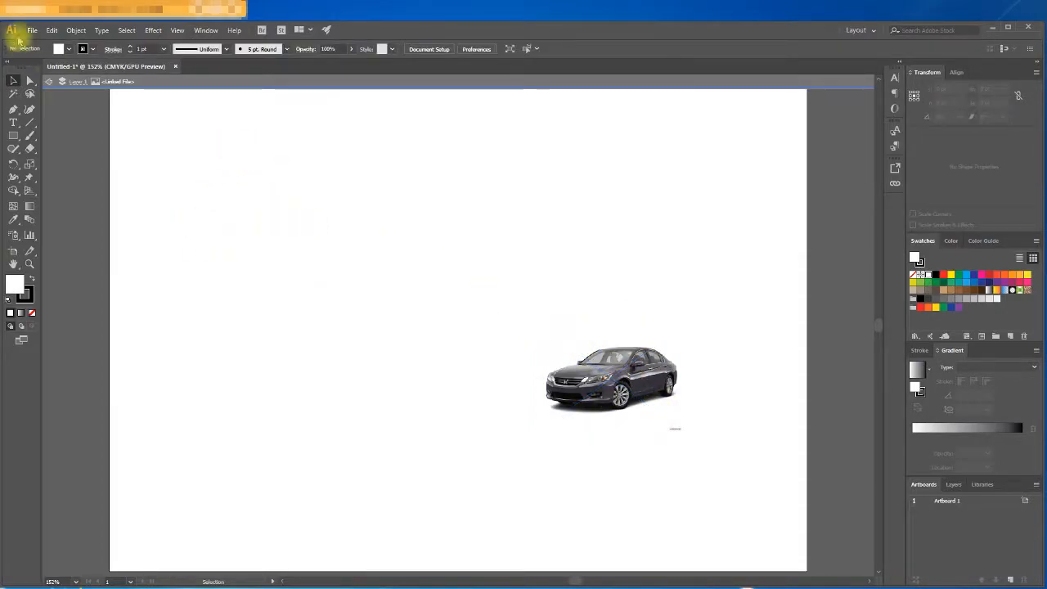
Step: Place the blue Hyundai Genesis car image and move it to the artboard's upper area, about X 383 pt, Y 179 pt
{"action": "left_click", "coordinate": [32, 30]}
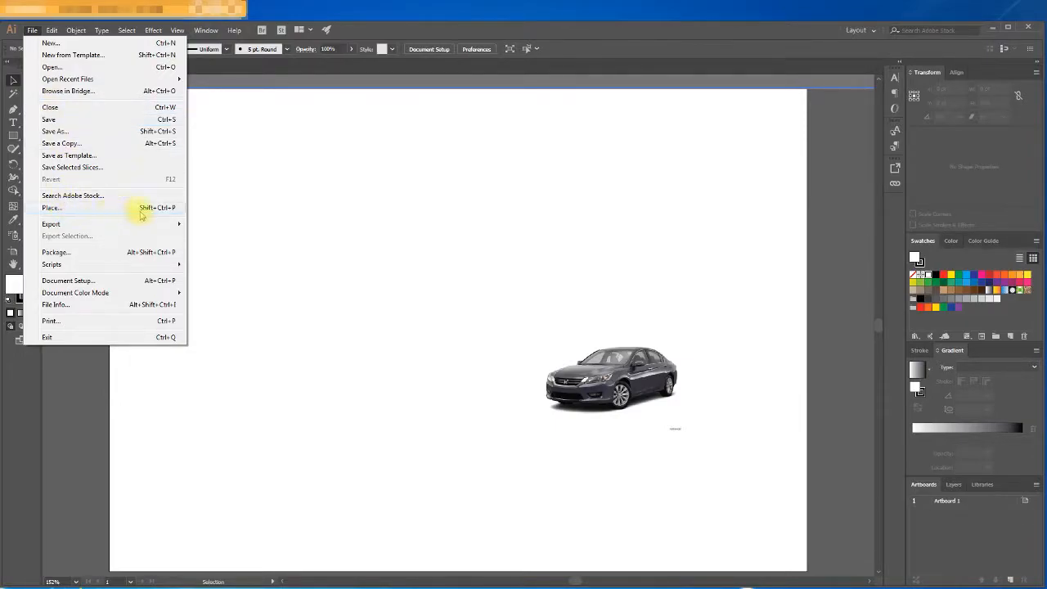
{"action": "left_click", "coordinate": [158, 209]}
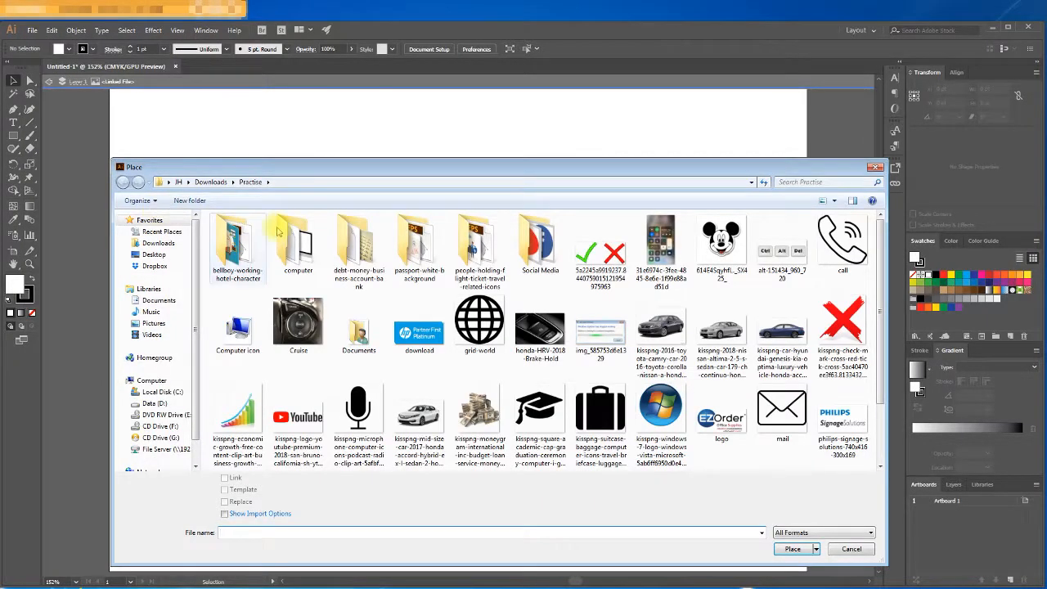
{"action": "left_click", "coordinate": [783, 335]}
{"action": "left_click", "coordinate": [792, 551]}
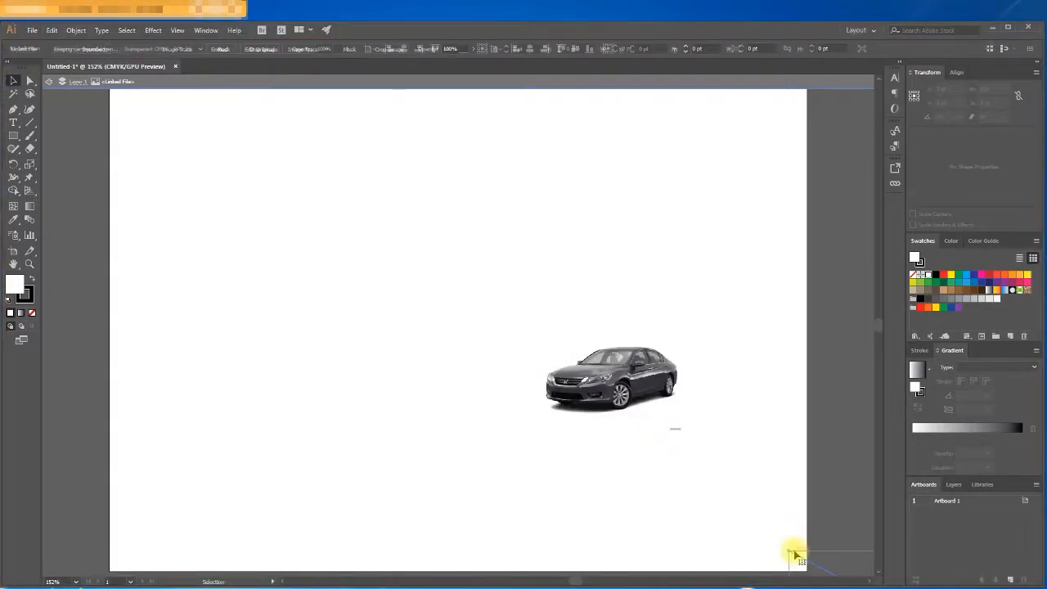
{"action": "left_click", "coordinate": [792, 549]}
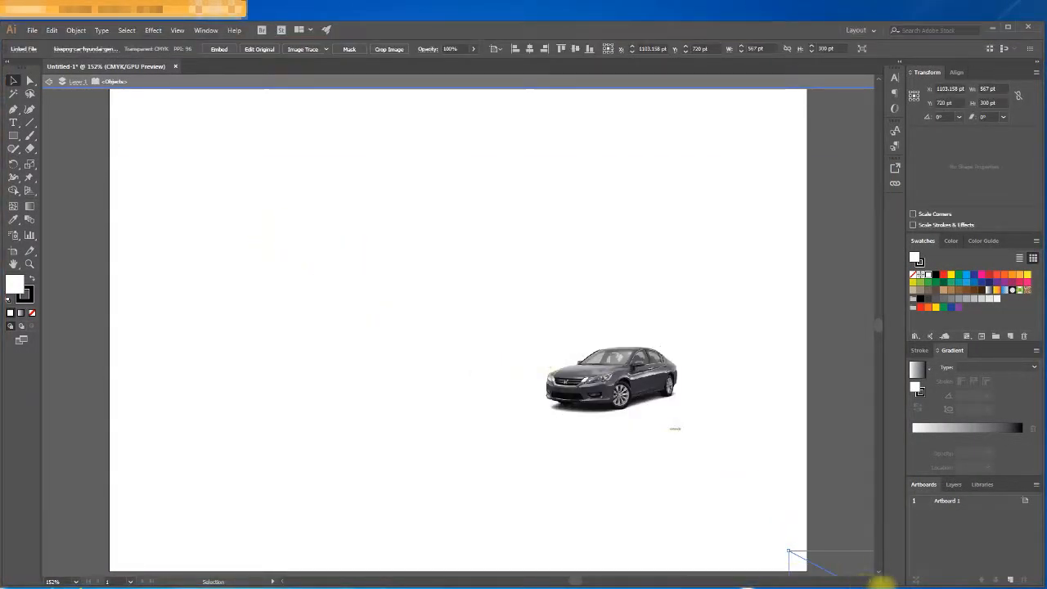
{"action": "left_click_drag", "start_coordinate": [846, 566], "coordinate": [282, 184]}
{"action": "left_click_drag", "start_coordinate": [334, 218], "coordinate": [303, 153]}
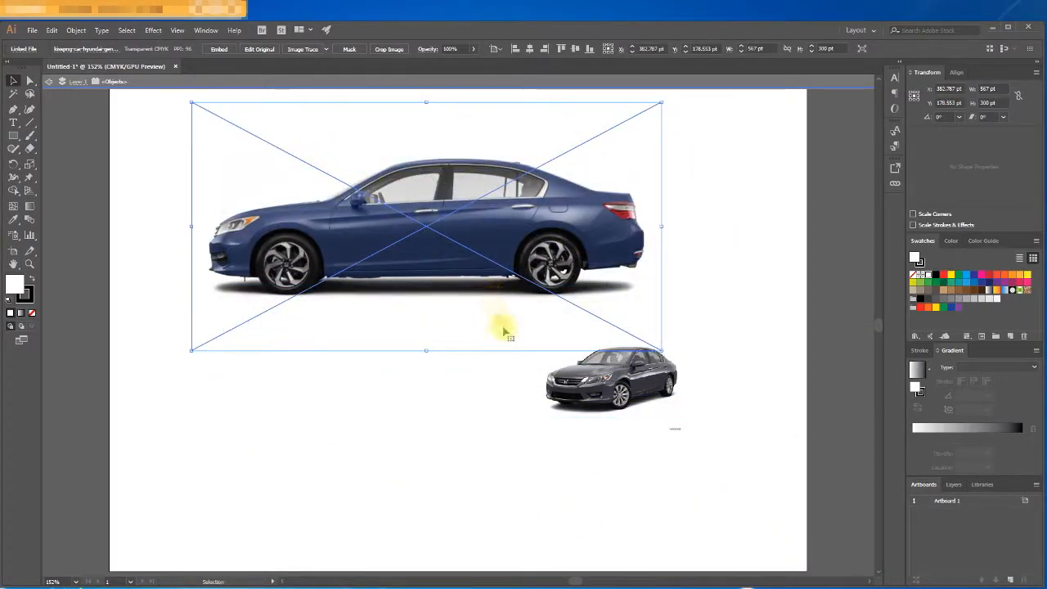
Step: Move the grey car image clear of the blue one, down to about X 601 pt, Y 441 pt
{"action": "left_click", "coordinate": [603, 368]}
{"action": "left_click_drag", "start_coordinate": [603, 367], "coordinate": [594, 433]}
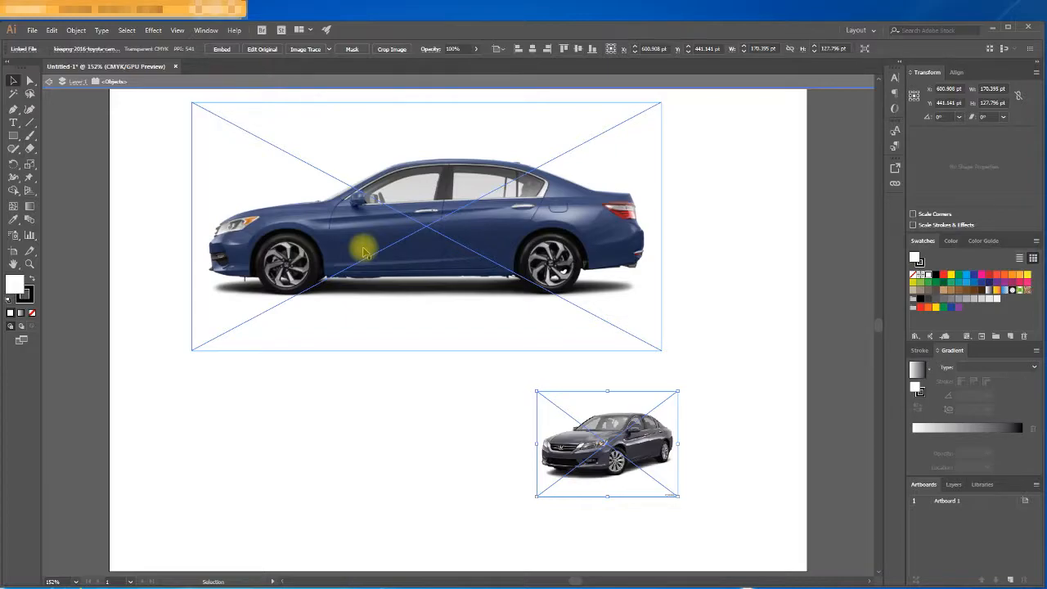
{"action": "left_click", "coordinate": [363, 249]}
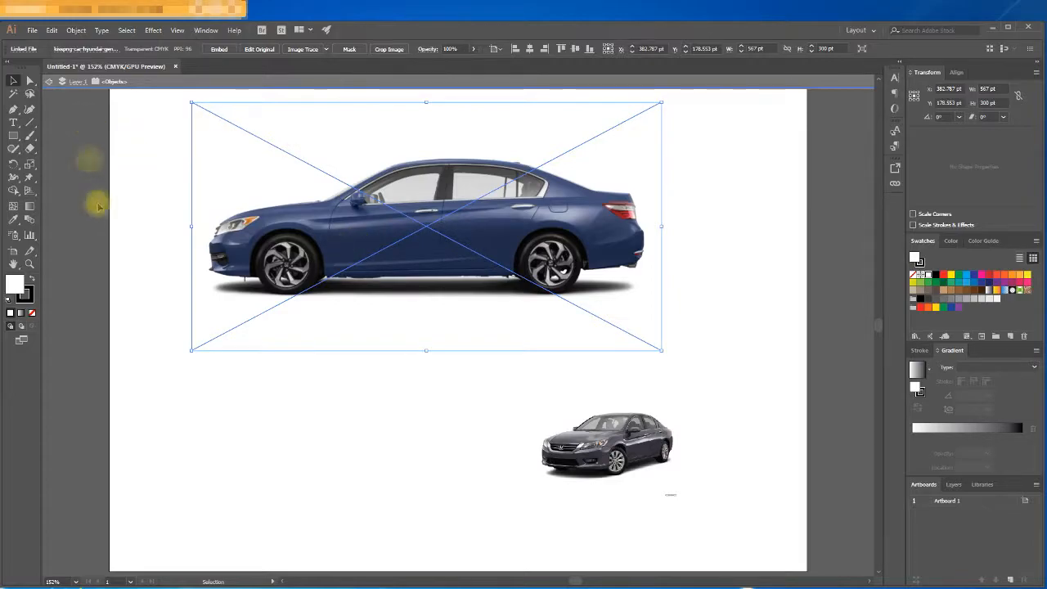
{"action": "left_click", "coordinate": [240, 404]}
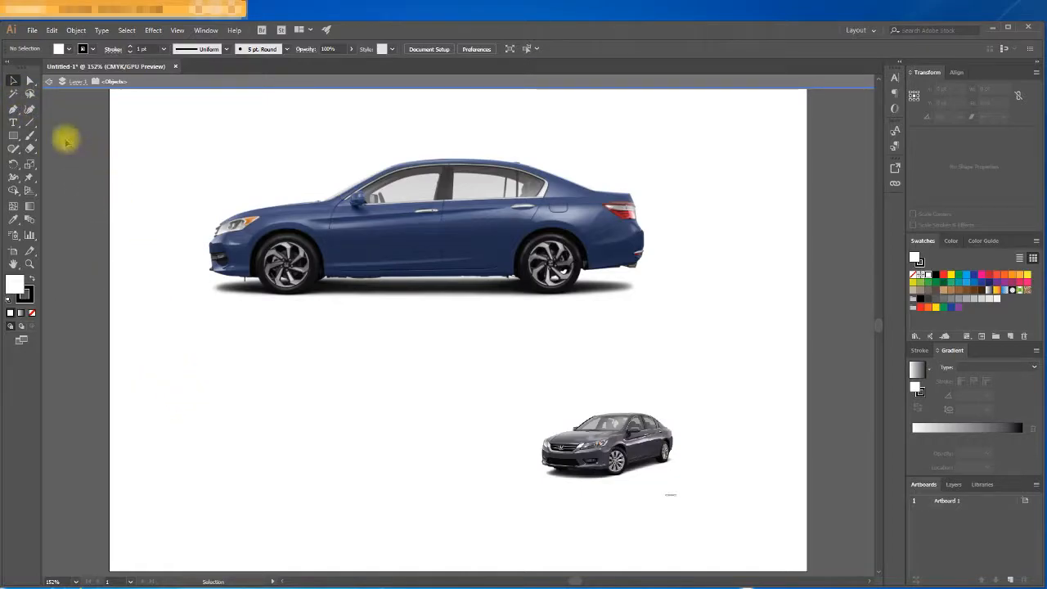
Step: Scale the blue car image proportionally about its centre to about 326 × 172 pt and move it to the artboard's upper-left area
{"action": "left_click", "coordinate": [318, 239]}
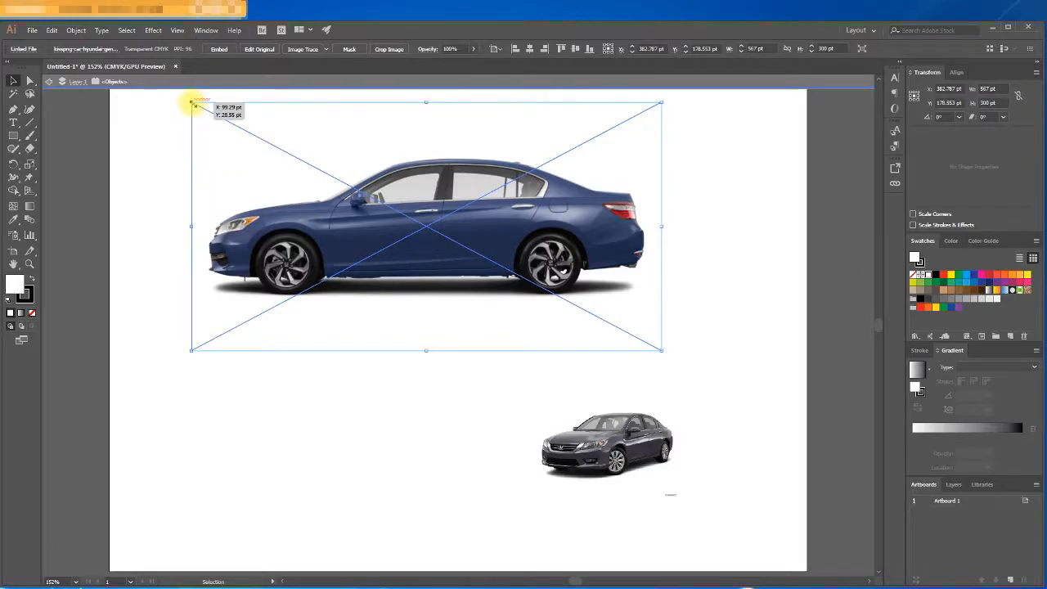
{"action": "left_click_drag", "start_coordinate": [192, 102], "coordinate": [291, 155]}
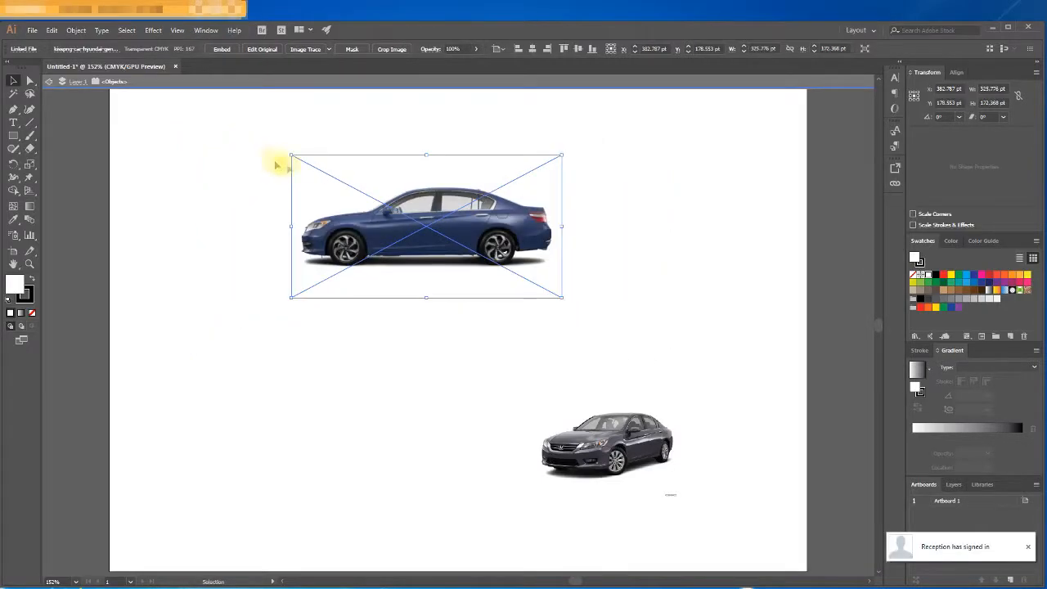
{"action": "left_click", "coordinate": [451, 371]}
{"action": "left_click", "coordinate": [402, 234]}
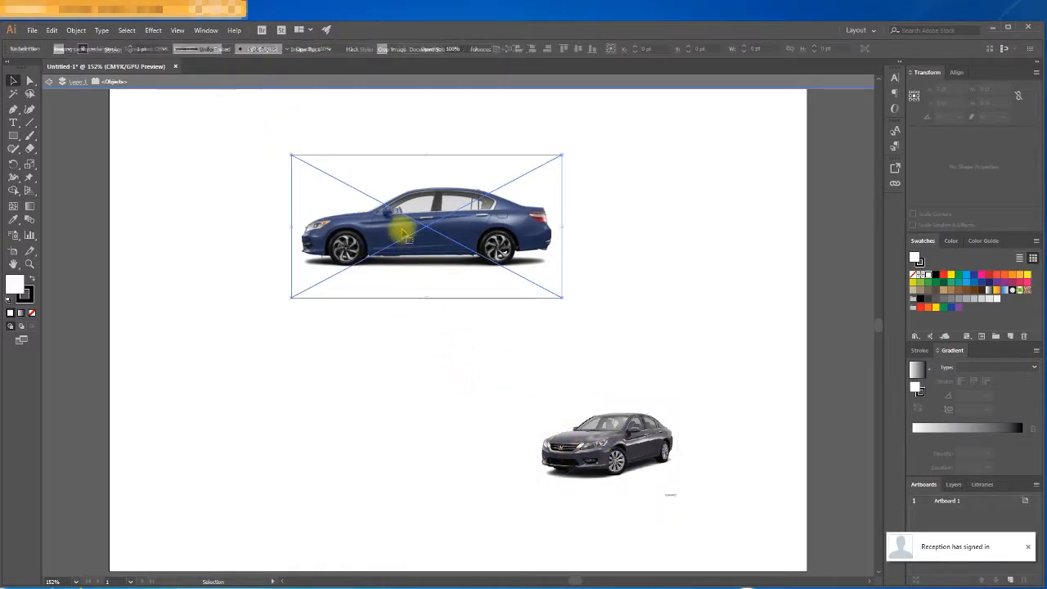
{"action": "left_click_drag", "start_coordinate": [407, 235], "coordinate": [246, 211]}
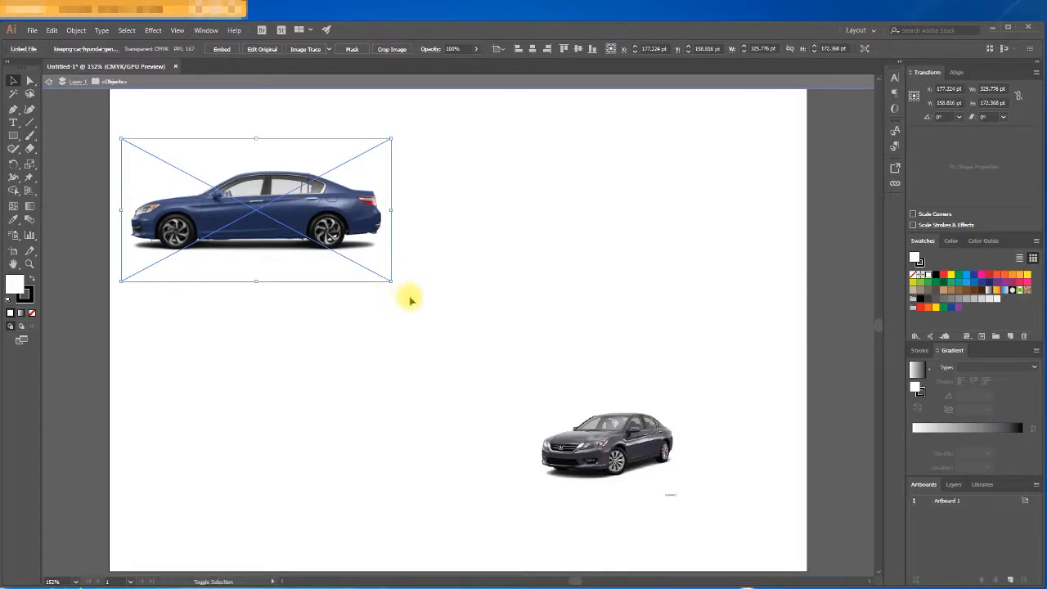
Step: Enlarge the blue car image proportionally to about 644 × 341 pt and move it to about X 371 pt, Y 219 pt
{"action": "left_click_drag", "start_coordinate": [392, 280], "coordinate": [513, 349]}
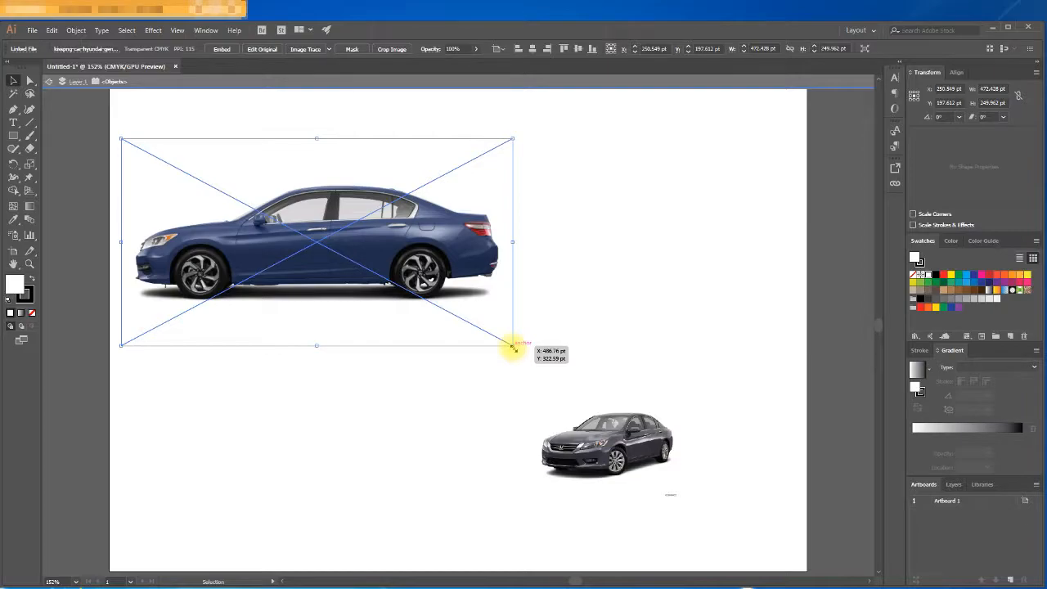
{"action": "left_click_drag", "start_coordinate": [513, 348], "coordinate": [515, 345]}
{"action": "key", "text": "ctrl+z"}
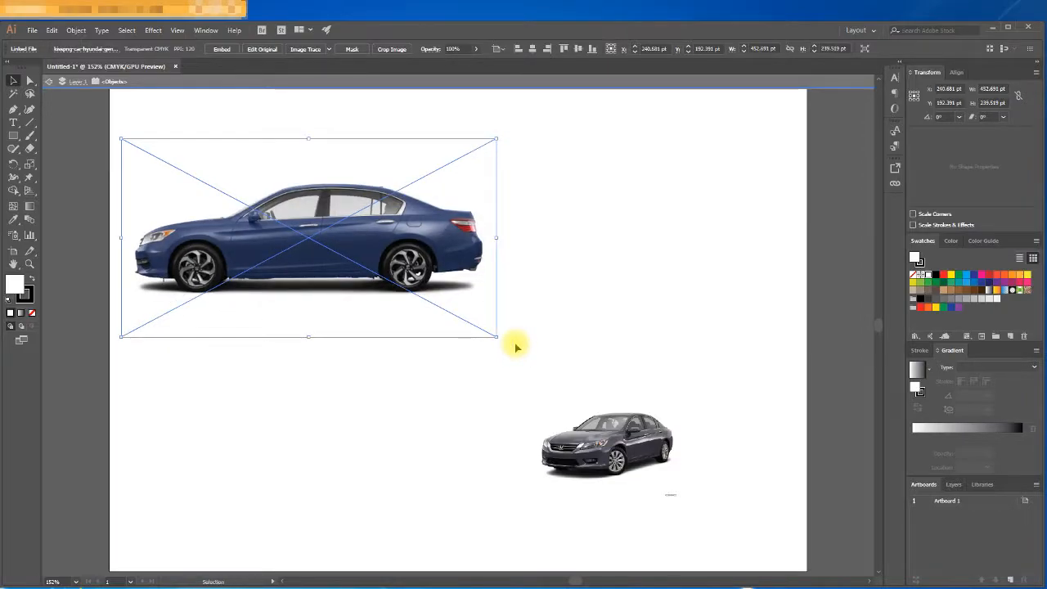
{"action": "left_click_drag", "start_coordinate": [497, 336], "coordinate": [576, 375]}
{"action": "left_click_drag", "start_coordinate": [392, 264], "coordinate": [498, 280]}
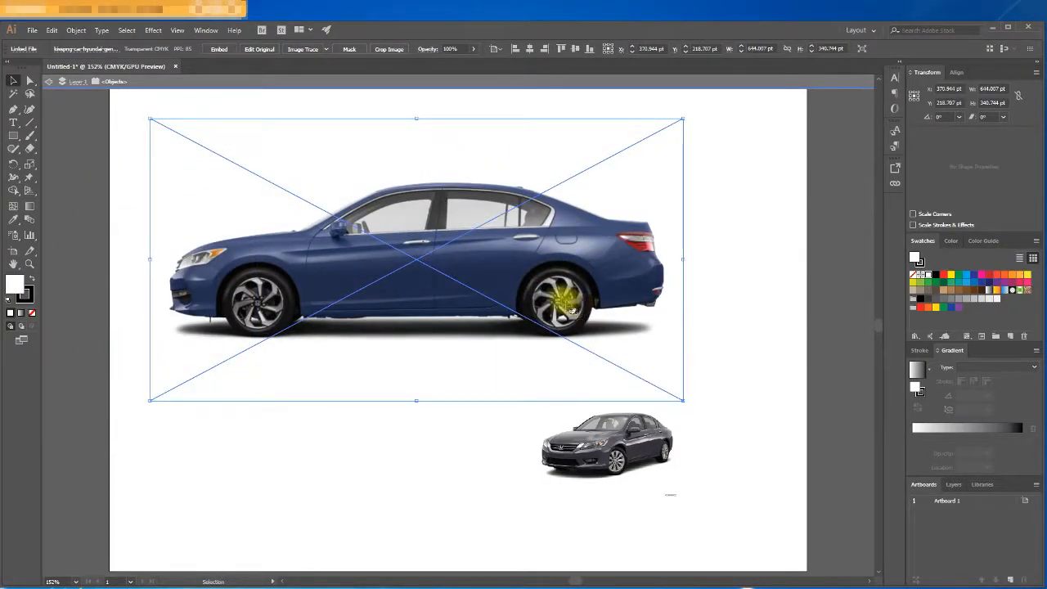
Step: Move the grey car image down to the artboard's lower edge, below the blue car, and deselect it
{"action": "left_click", "coordinate": [614, 460]}
{"action": "left_click_drag", "start_coordinate": [614, 461], "coordinate": [557, 514]}
{"action": "left_click", "coordinate": [759, 408]}
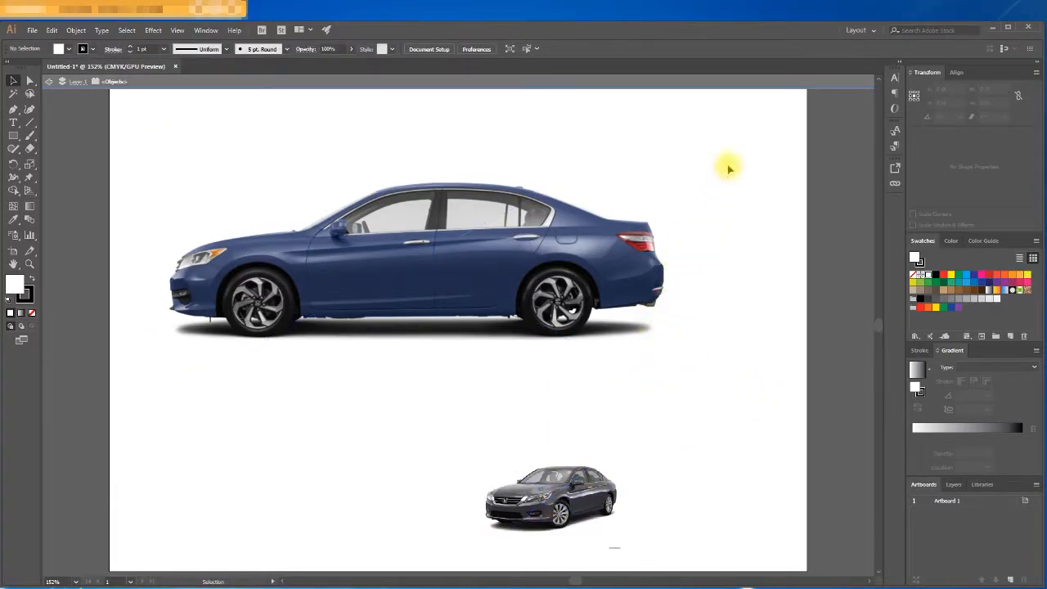
Step: Scale both car images together proportionally to about 415 × 335 pt and move them up to about X 343 pt, Y 211 pt
{"action": "left_click_drag", "start_coordinate": [746, 152], "coordinate": [328, 536]}
{"action": "left_click", "coordinate": [736, 311]}
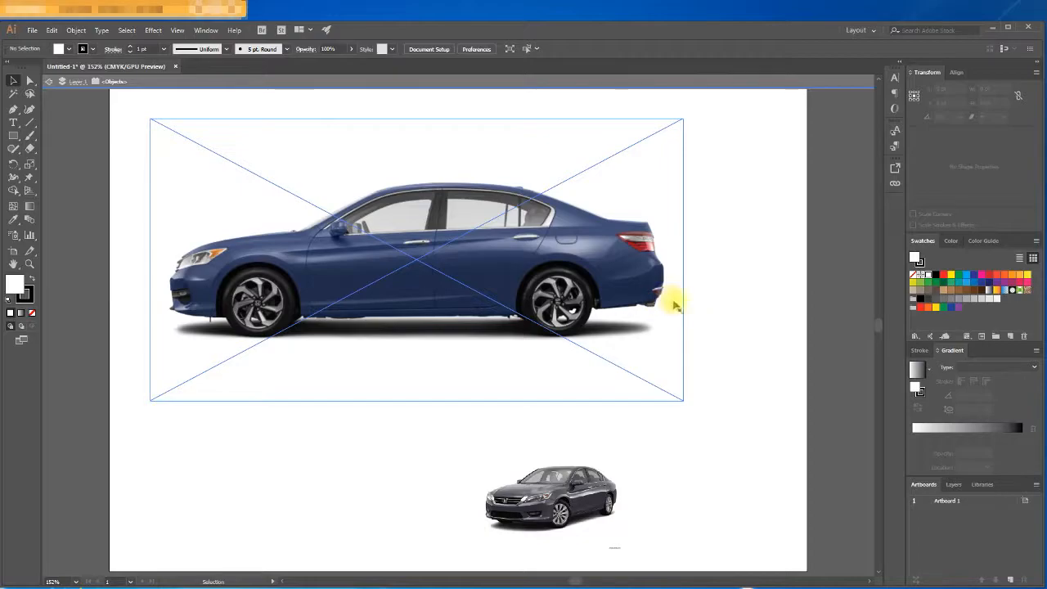
{"action": "left_click", "coordinate": [643, 311]}
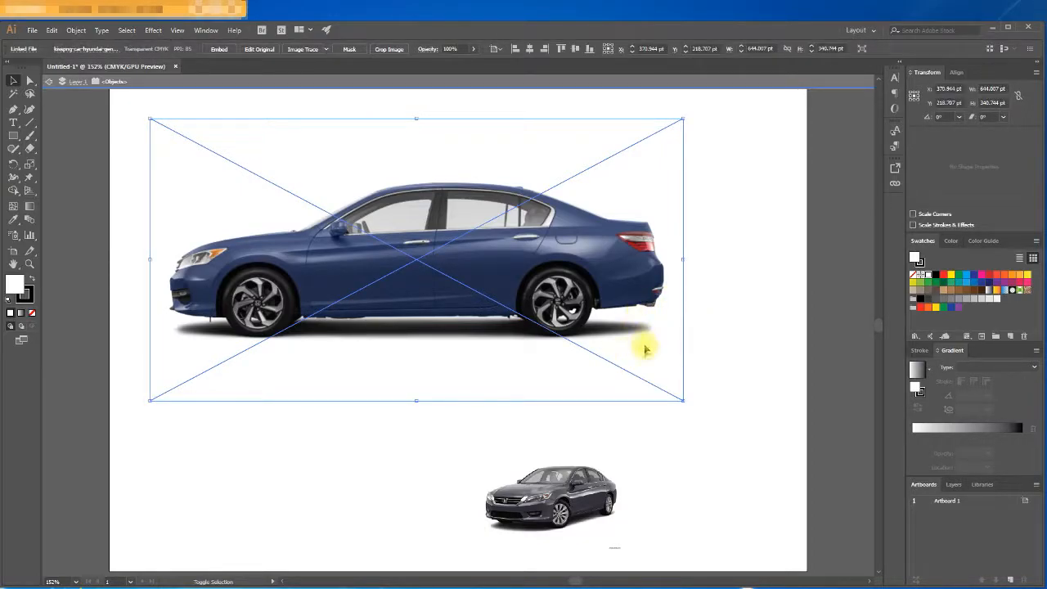
{"action": "left_click", "coordinate": [576, 490], "text": "shift"}
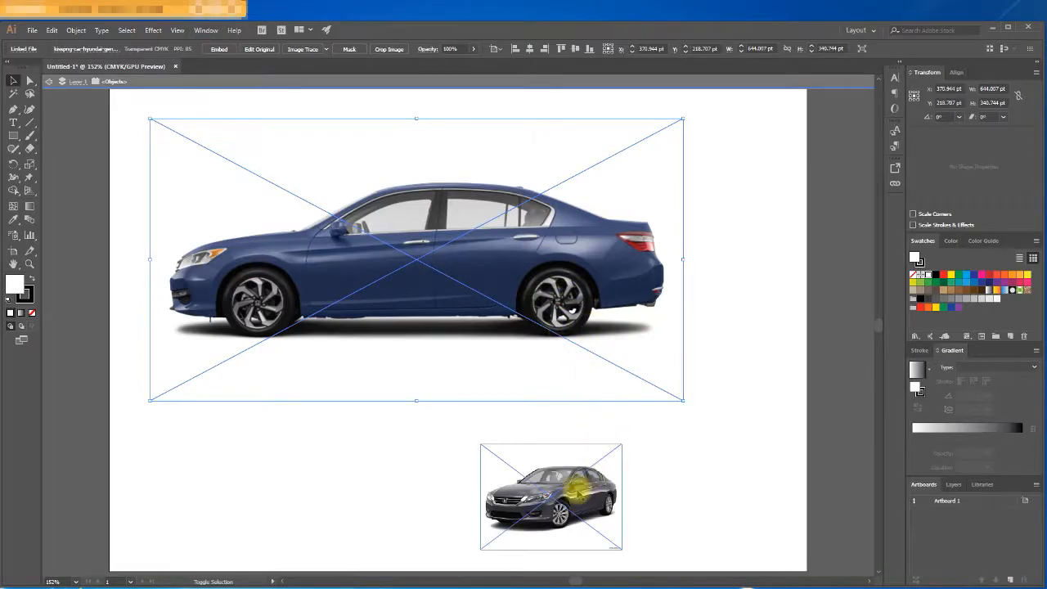
{"action": "left_click", "coordinate": [578, 491], "text": "shift"}
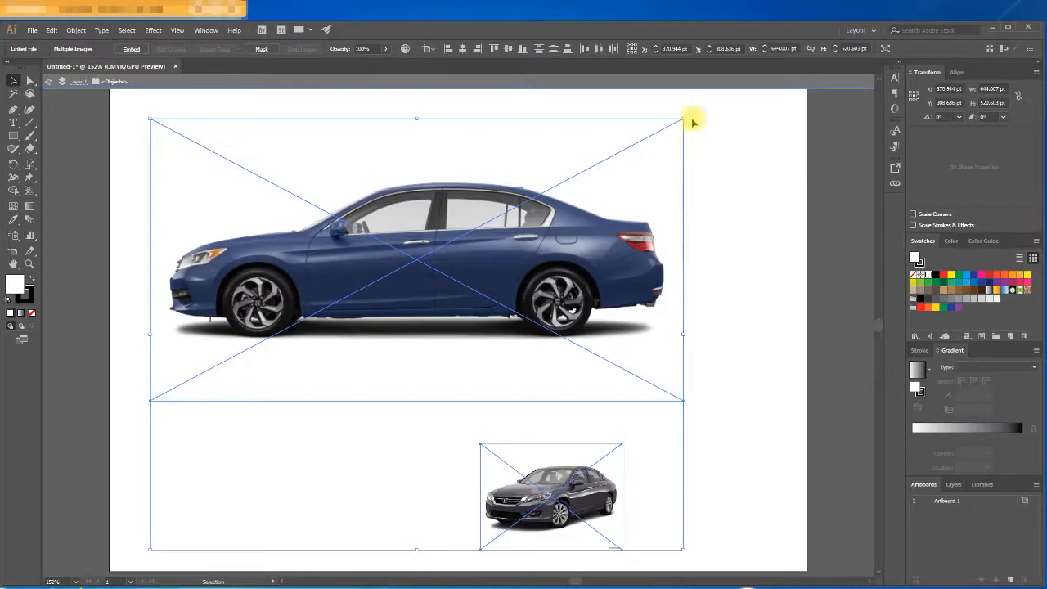
{"action": "left_click_drag", "start_coordinate": [685, 118], "coordinate": [608, 201]}
{"action": "left_click_drag", "start_coordinate": [527, 300], "coordinate": [463, 219]}
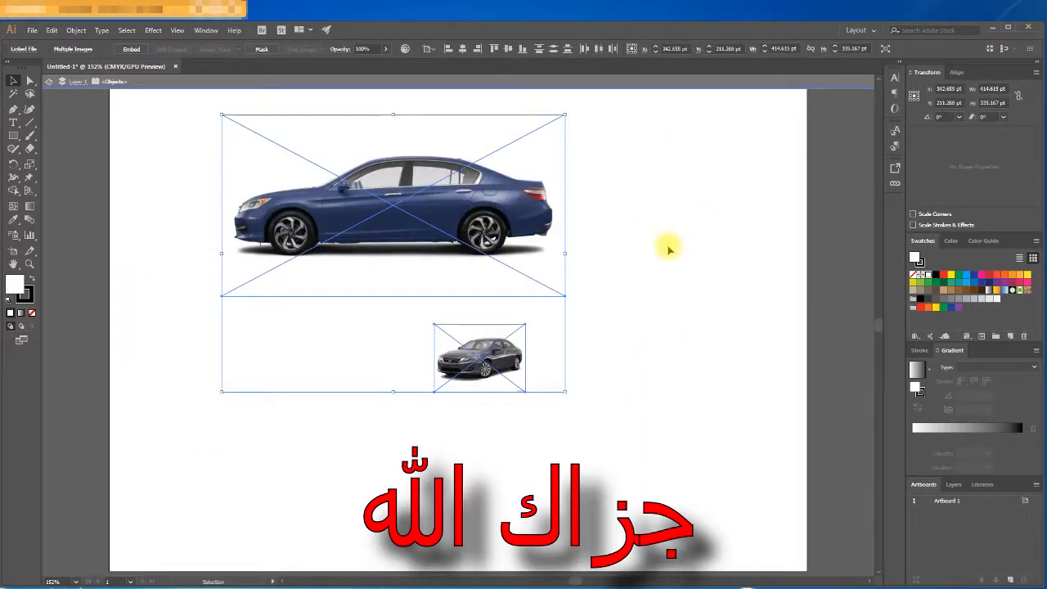
{"action": "left_click", "coordinate": [668, 248]}
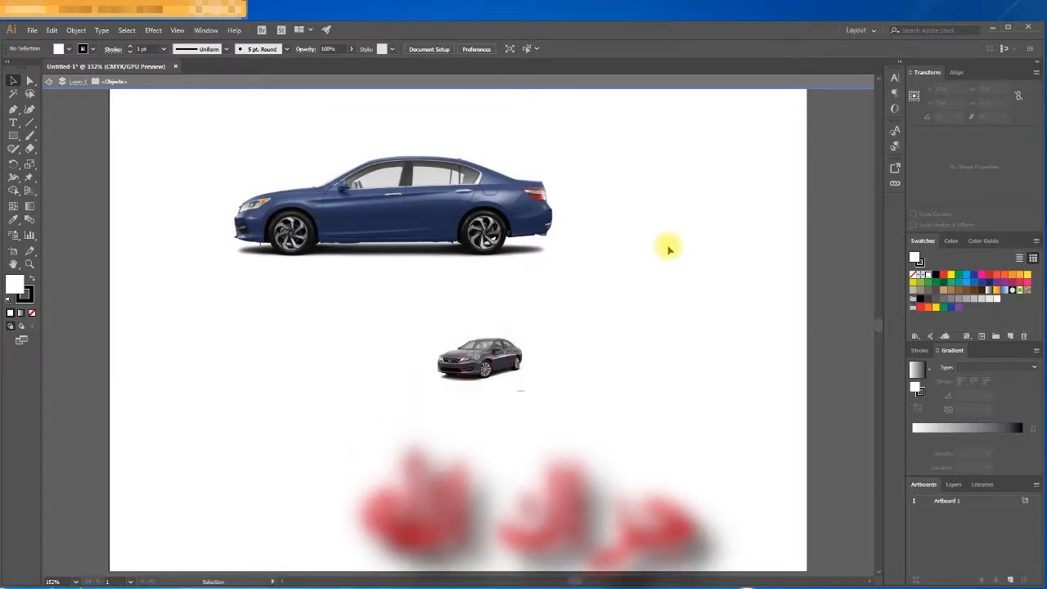